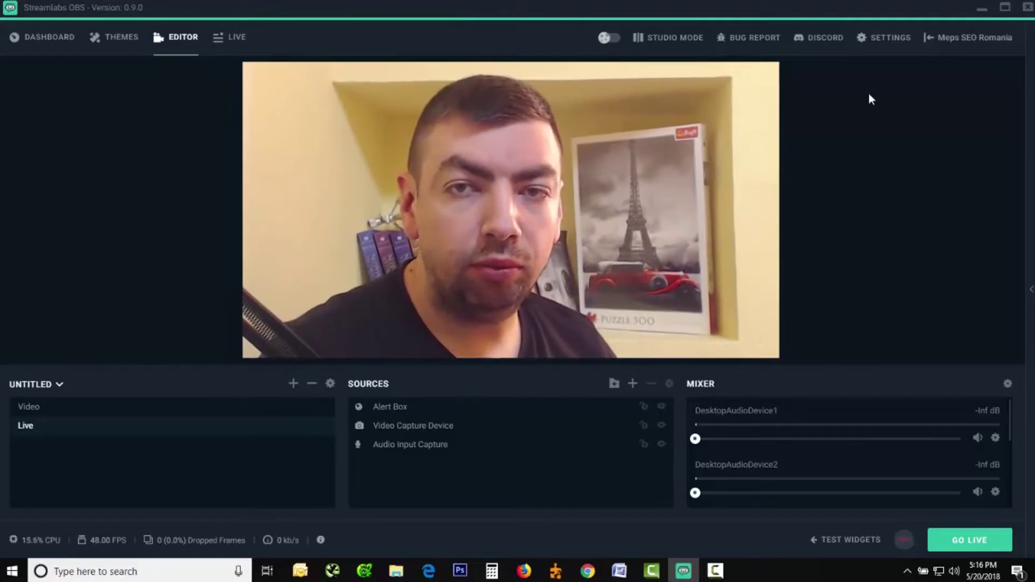
Open the stream settings, and switch to Chrome to examine the encoder setup on the YouTube live dashboard
{"action": "left_click", "coordinate": [887, 43]}
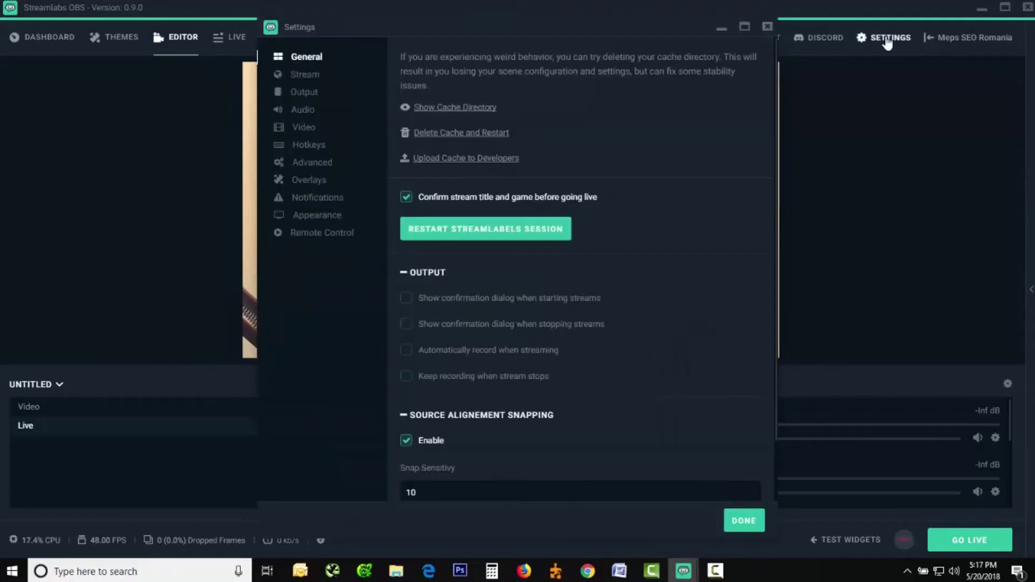
{"action": "left_click", "coordinate": [305, 75]}
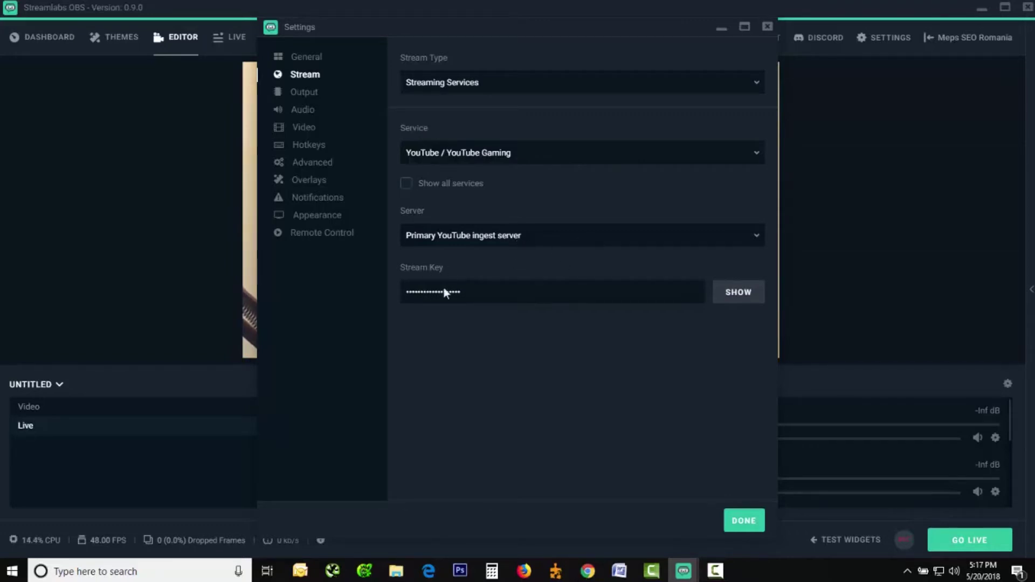
{"action": "left_click", "coordinate": [589, 576]}
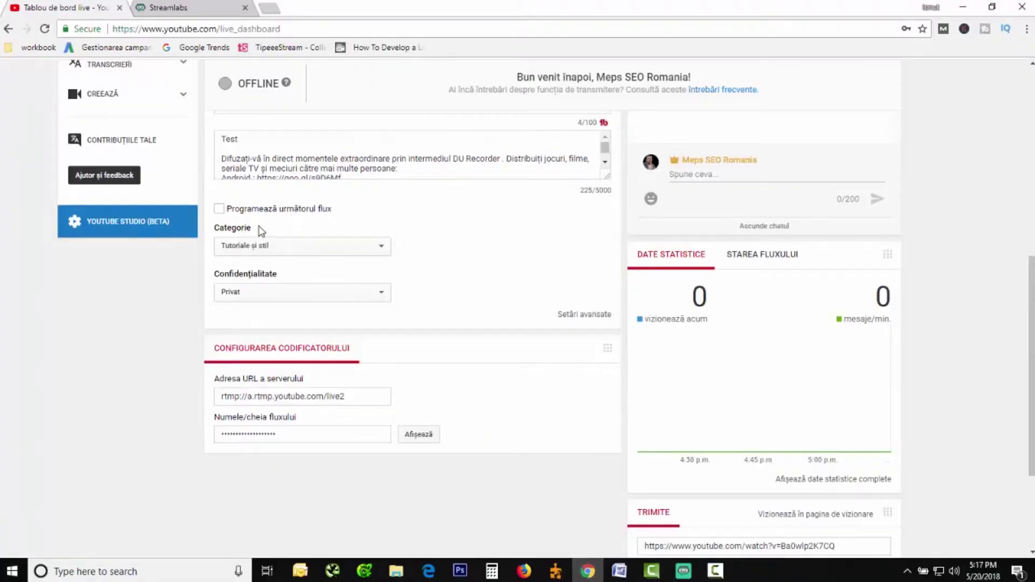
{"action": "scroll", "coordinate": [3, 280], "scroll_direction": "up", "scroll_amount": 7}
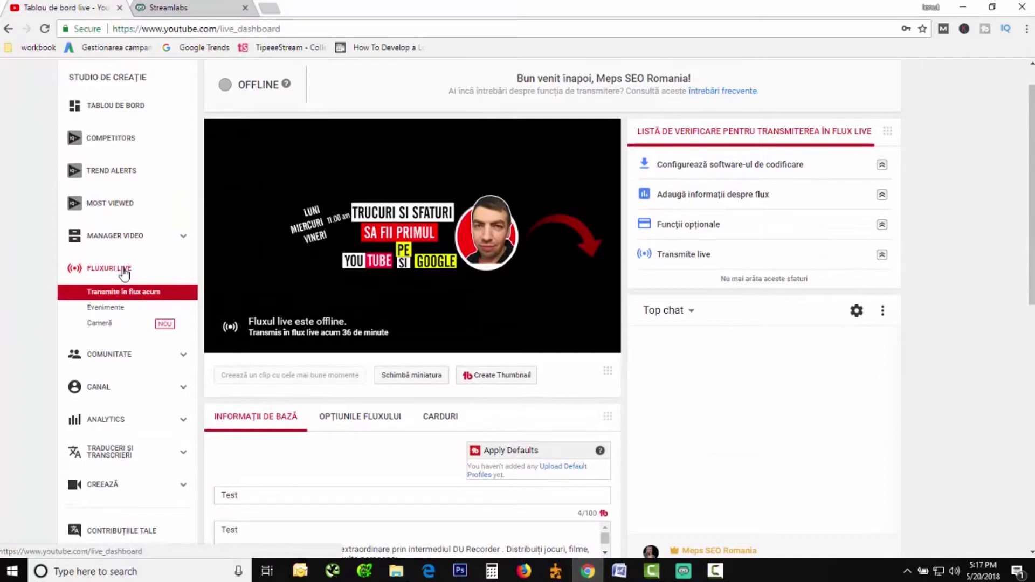
{"action": "scroll", "coordinate": [1, 282], "scroll_direction": "down", "scroll_amount": 8}
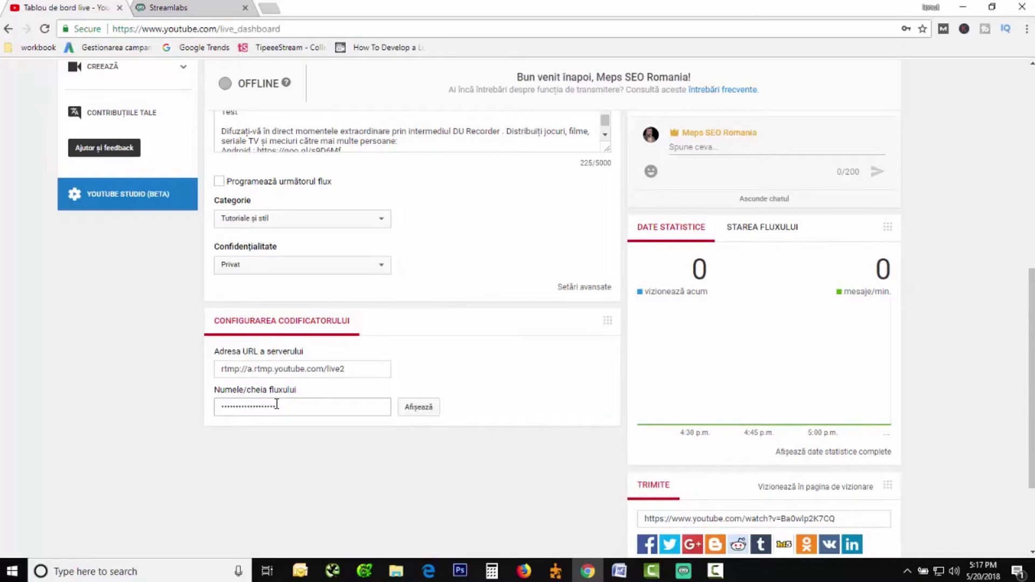
Return to the Streamlabs OBS settings window showing the stream options and close it
{"action": "mouse_move", "coordinate": [678, 574]}
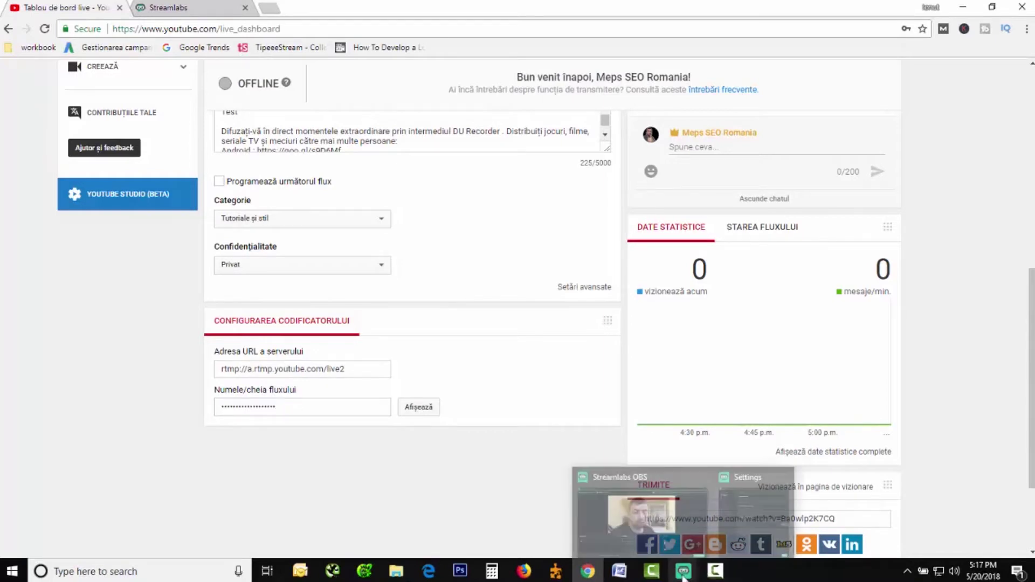
{"action": "left_click", "coordinate": [745, 516]}
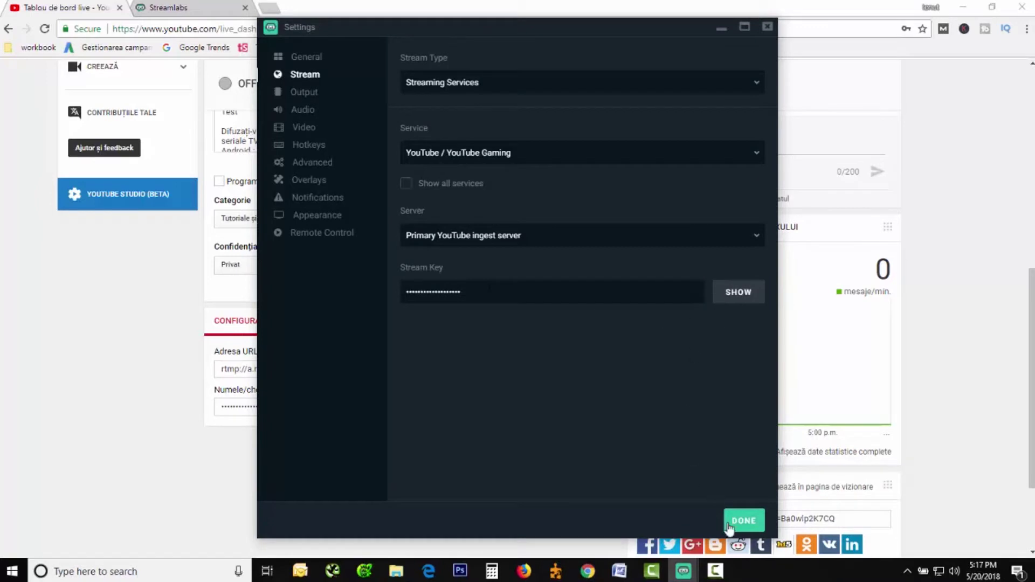
{"action": "left_click", "coordinate": [766, 28]}
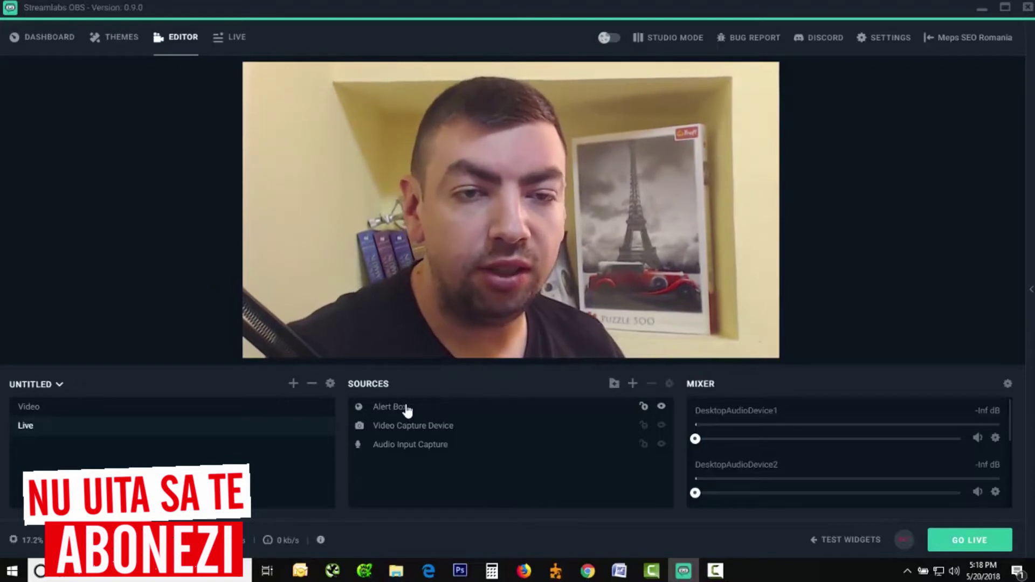
Remove the Alert Box source from the Live scene and add a new Alertbox widget named Alert Box with default properties
{"action": "left_click", "coordinate": [430, 445]}
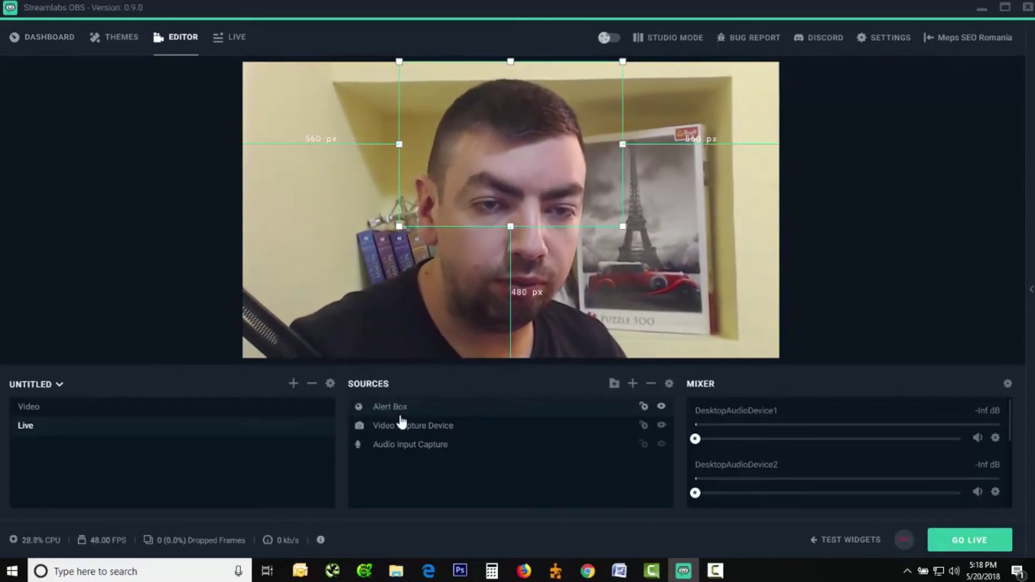
{"action": "left_click", "coordinate": [651, 387]}
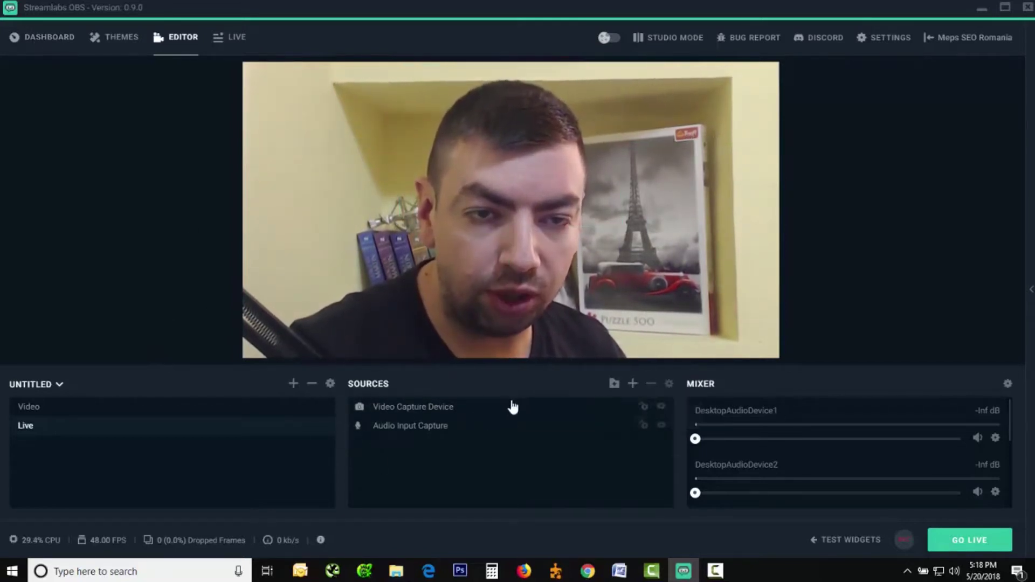
{"action": "left_click", "coordinate": [633, 386]}
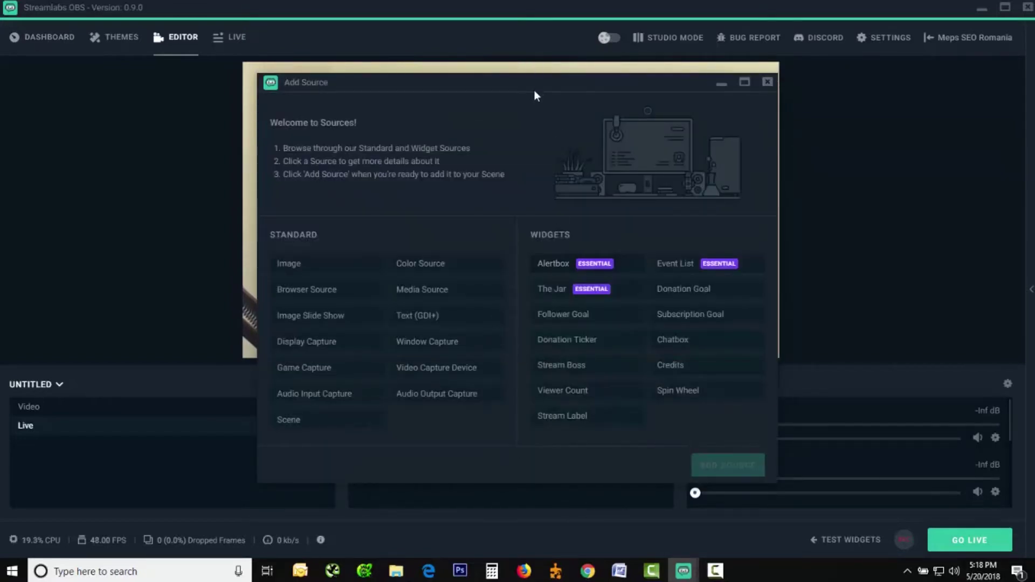
{"action": "left_click", "coordinate": [554, 275]}
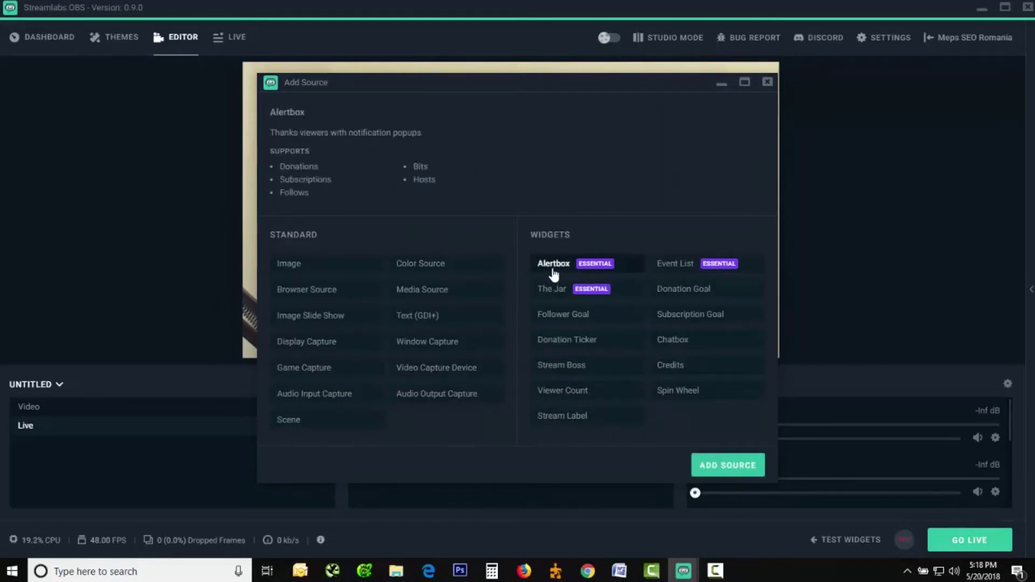
{"action": "left_click", "coordinate": [726, 467]}
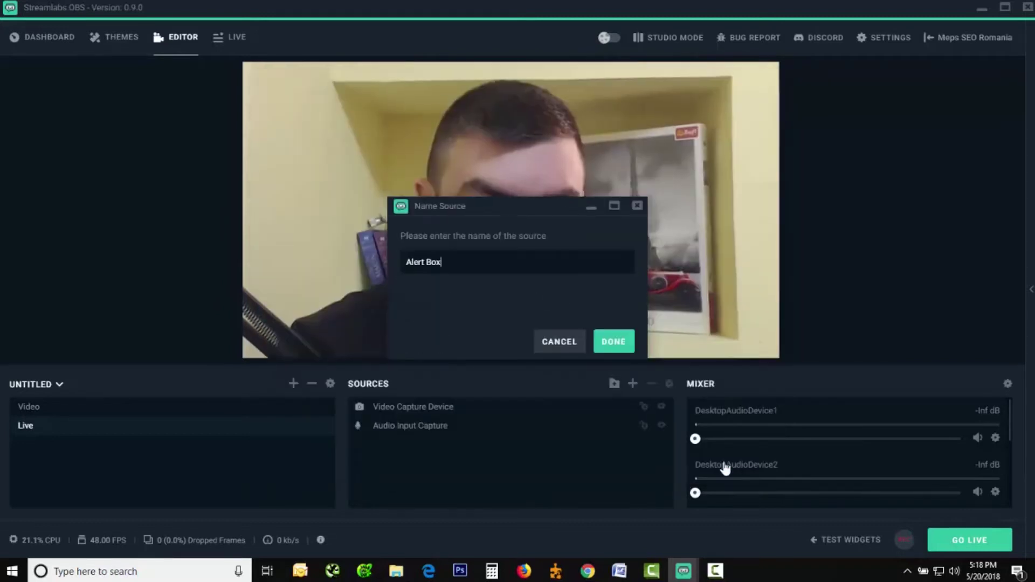
{"action": "left_click", "coordinate": [619, 348]}
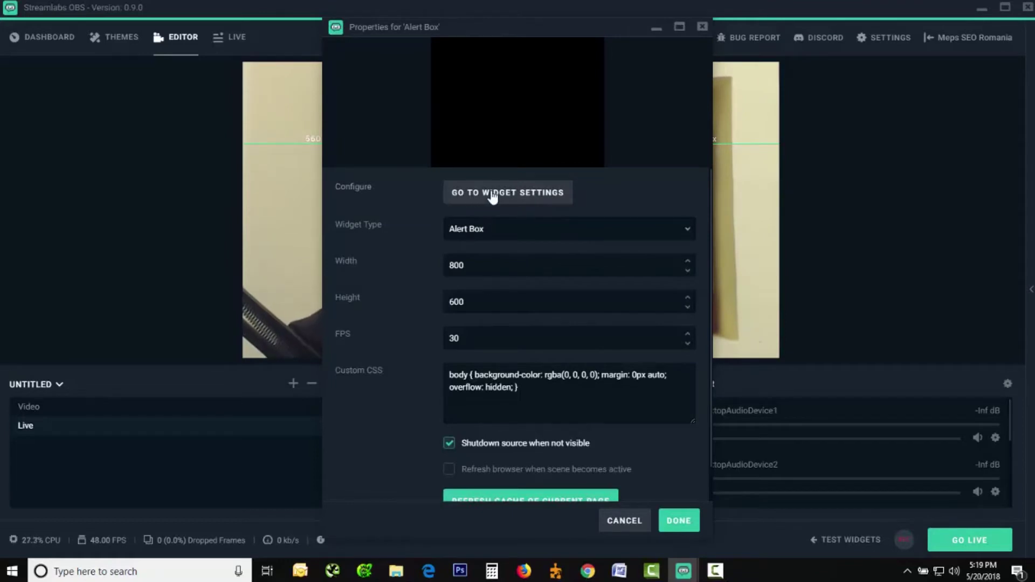
{"action": "left_click", "coordinate": [675, 522]}
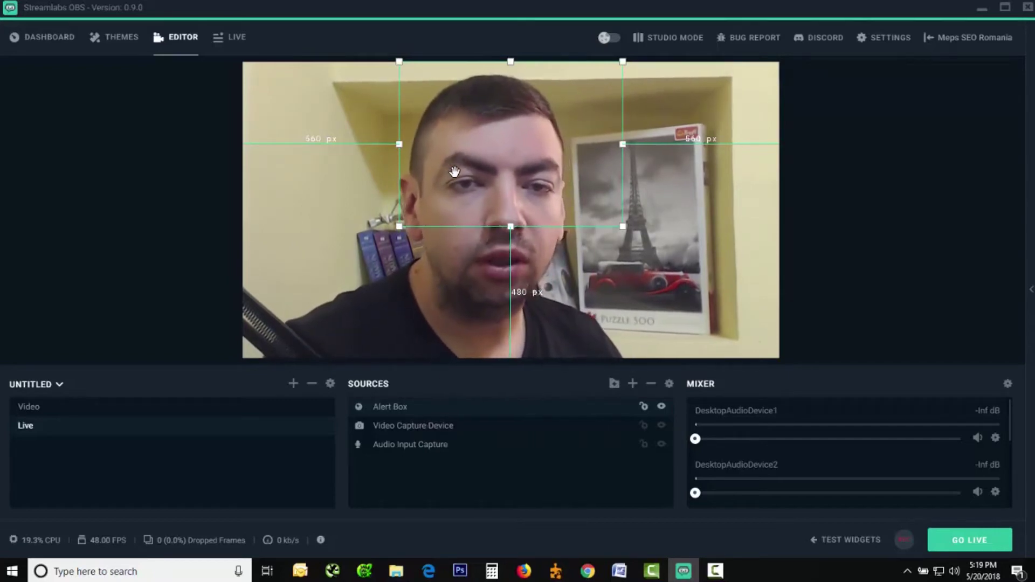
Review the Alert Box widget's general settings on the dashboard and open its donation alert settings
{"action": "left_click", "coordinate": [64, 45]}
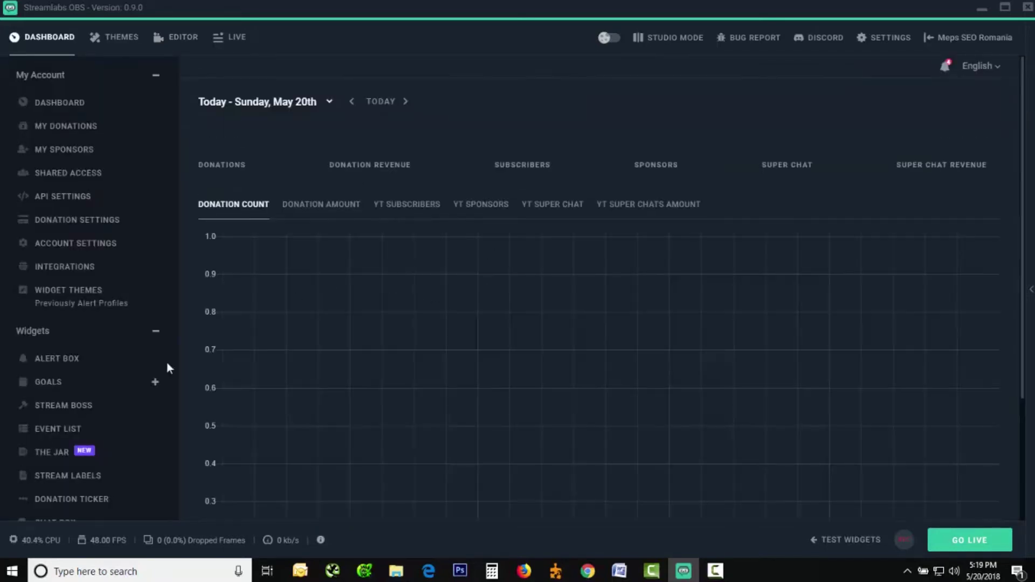
{"action": "left_click", "coordinate": [63, 359]}
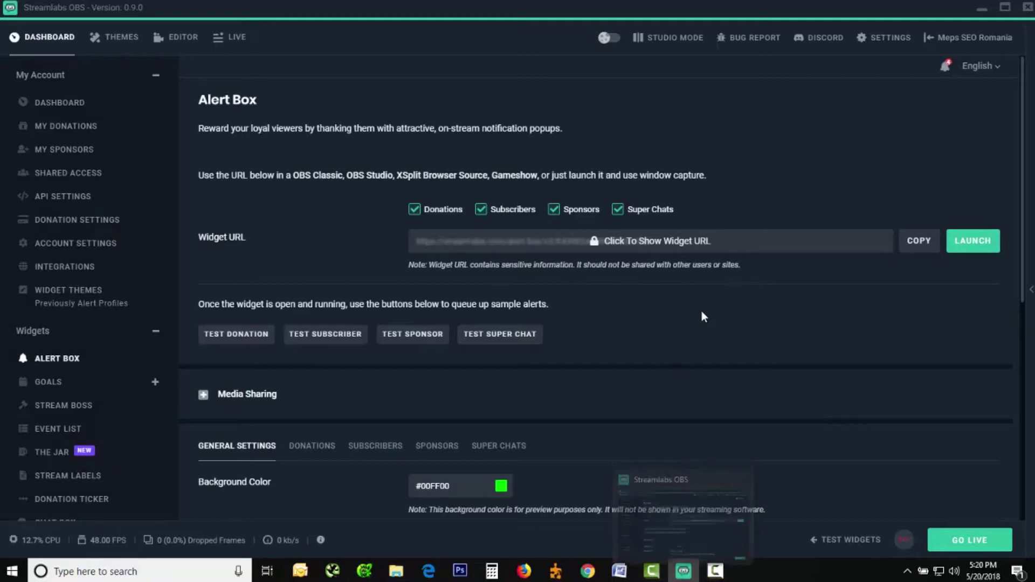
{"action": "scroll", "coordinate": [704, 316], "scroll_direction": "down", "scroll_amount": 1}
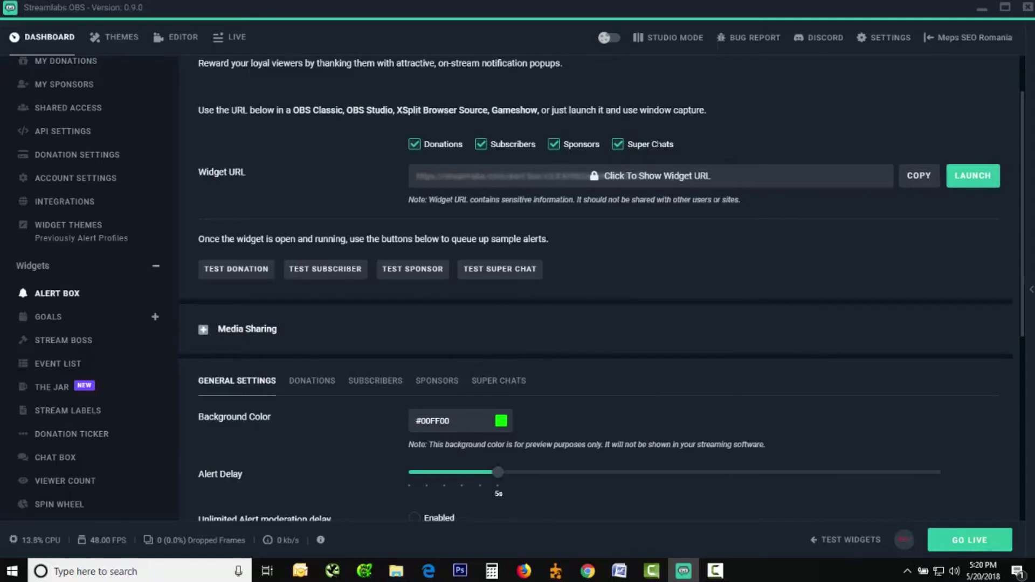
{"action": "scroll", "coordinate": [659, 306], "scroll_direction": "down", "scroll_amount": 4}
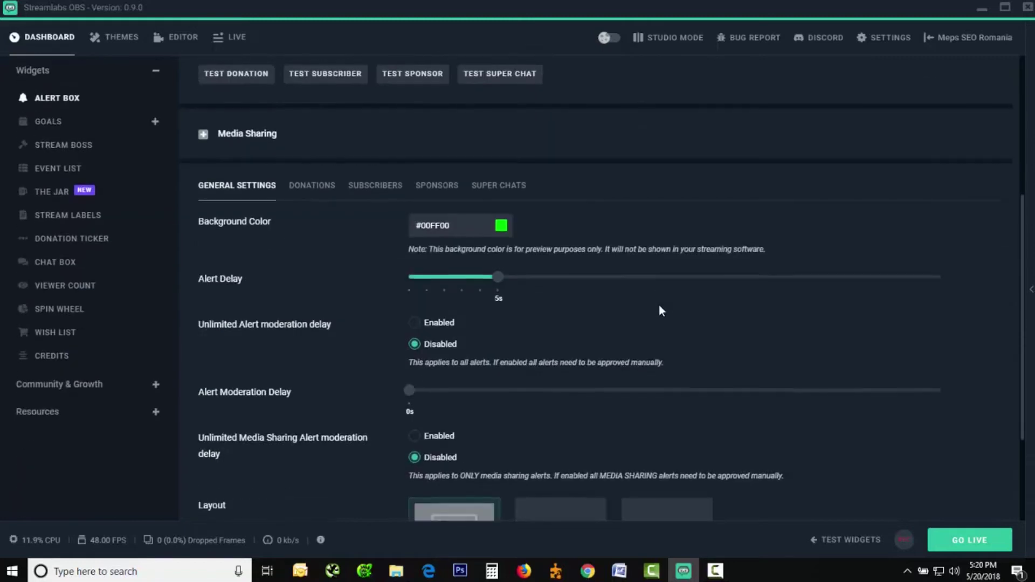
{"action": "scroll", "coordinate": [659, 305], "scroll_direction": "up", "scroll_amount": 1}
{"action": "scroll", "coordinate": [659, 305], "scroll_direction": "up", "scroll_amount": 1}
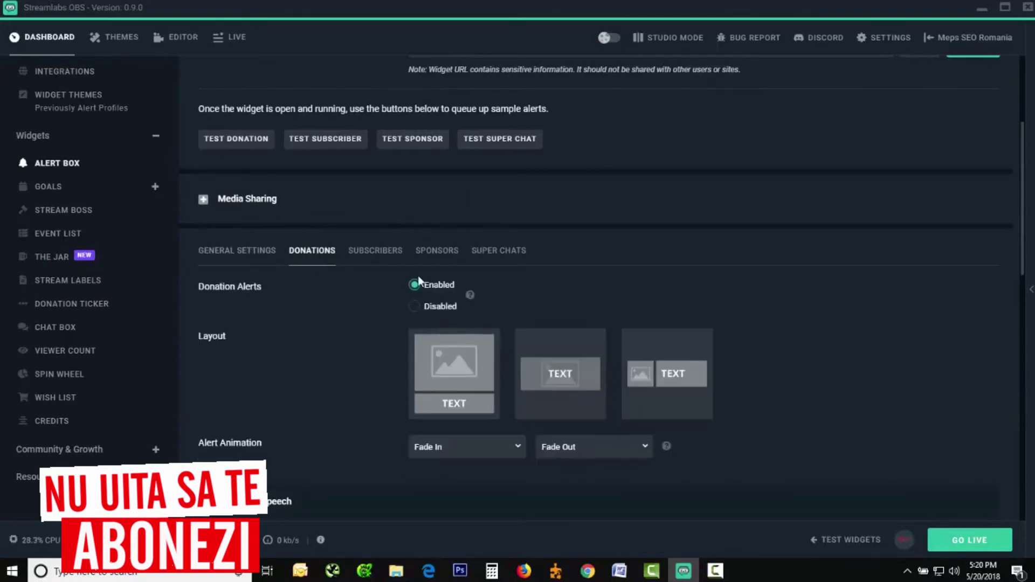
Examine the donation alert's layout, animation, message template, image and sound options
{"action": "scroll", "coordinate": [323, 306], "scroll_direction": "down", "scroll_amount": 3}
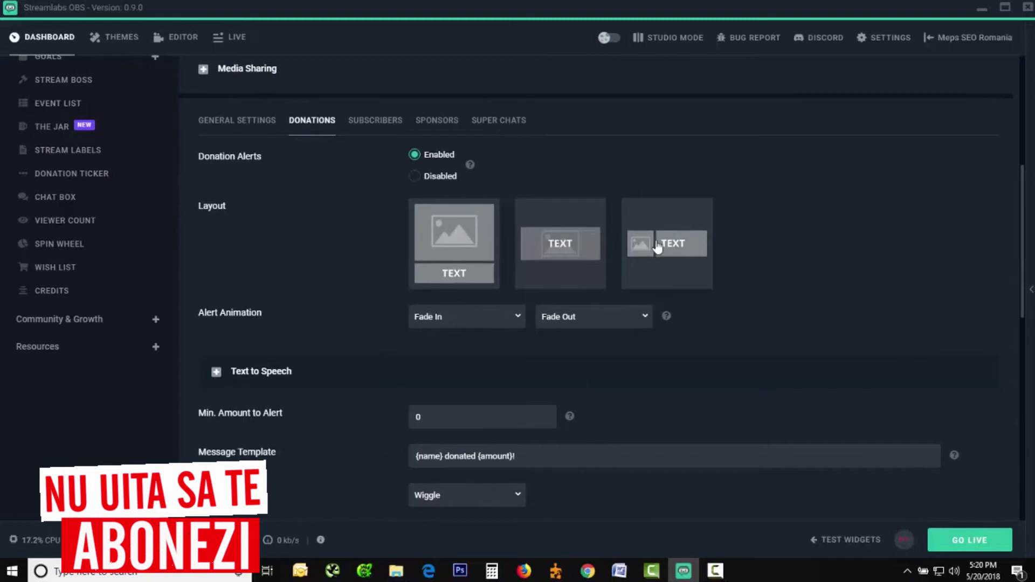
{"action": "scroll", "coordinate": [323, 314], "scroll_direction": "down", "scroll_amount": 5}
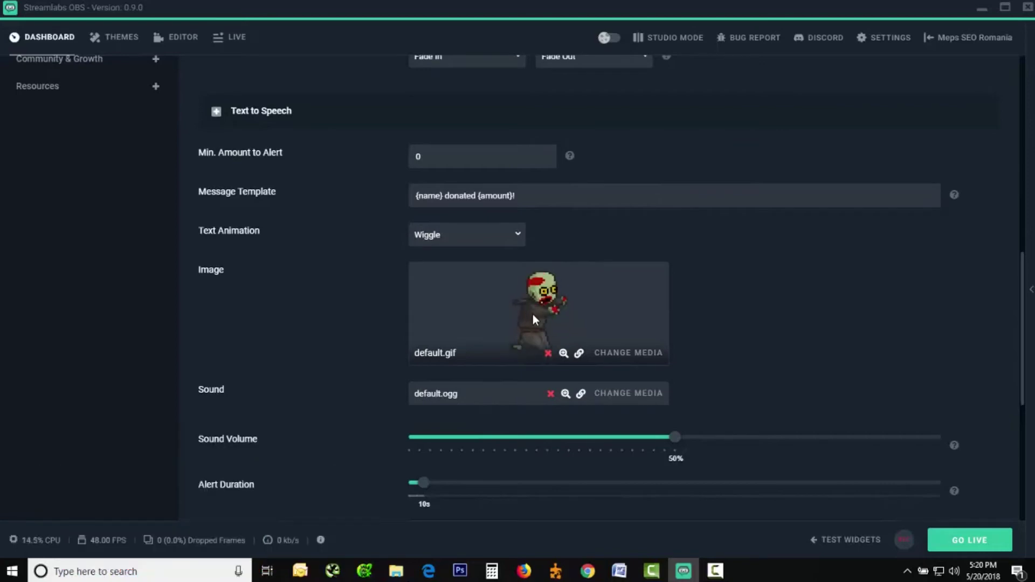
{"action": "scroll", "coordinate": [316, 327], "scroll_direction": "up", "scroll_amount": 5}
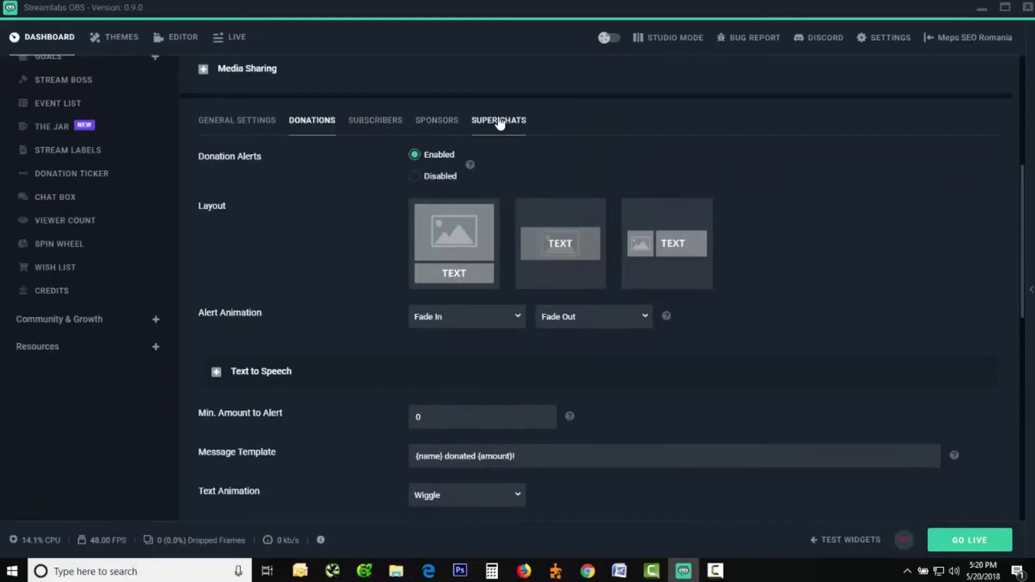
{"action": "scroll", "coordinate": [319, 238], "scroll_direction": "down", "scroll_amount": 2}
{"action": "scroll", "coordinate": [321, 256], "scroll_direction": "up", "scroll_amount": 2}
{"action": "scroll", "coordinate": [322, 251], "scroll_direction": "down", "scroll_amount": 3}
{"action": "scroll", "coordinate": [324, 257], "scroll_direction": "up", "scroll_amount": 1}
{"action": "scroll", "coordinate": [325, 257], "scroll_direction": "down", "scroll_amount": 2}
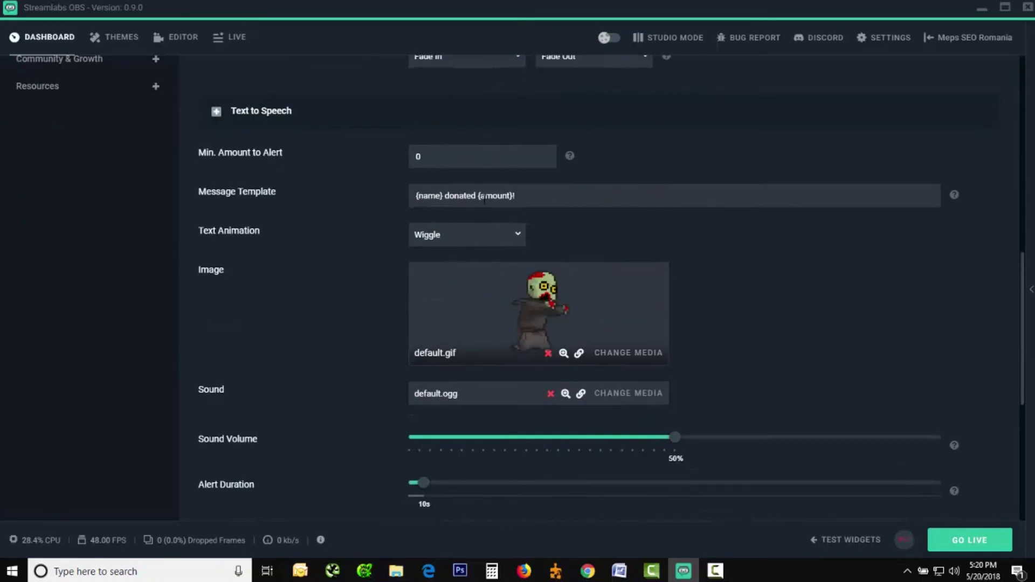
Change the donation alert's message template to "{name} a donat {amount}!"
{"action": "left_click", "coordinate": [478, 195]}
{"action": "key", "text": "BackSpace"}
{"action": "key", "text": "BackSpace"}
{"action": "key", "text": "BackSpace"}
{"action": "key", "text": "BackSpace"}
{"action": "key", "text": "BackSpace"}
{"action": "key", "text": "BackSpace"}
{"action": "key", "text": "BackSpace"}
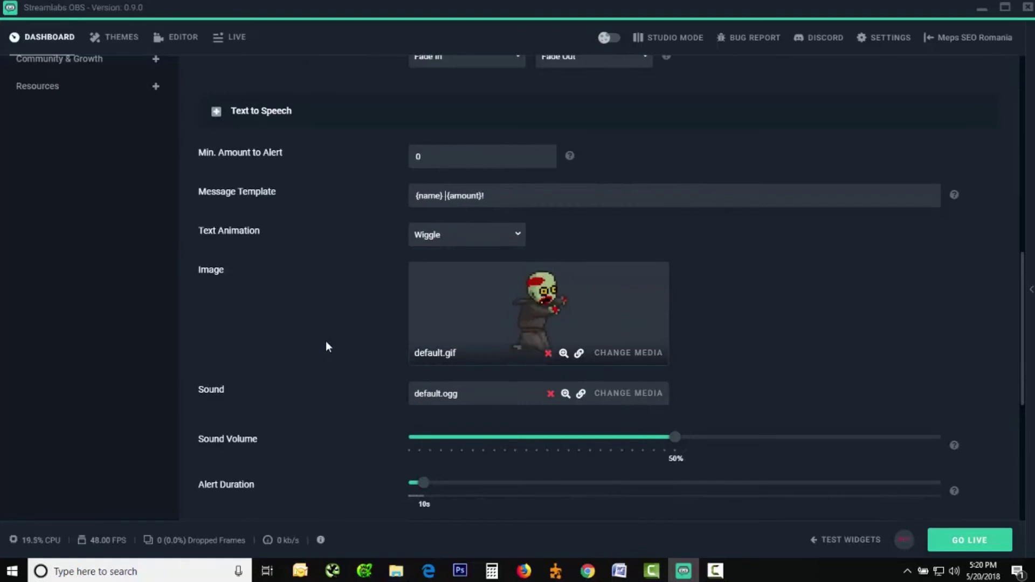
{"action": "type", "text": "onat"}
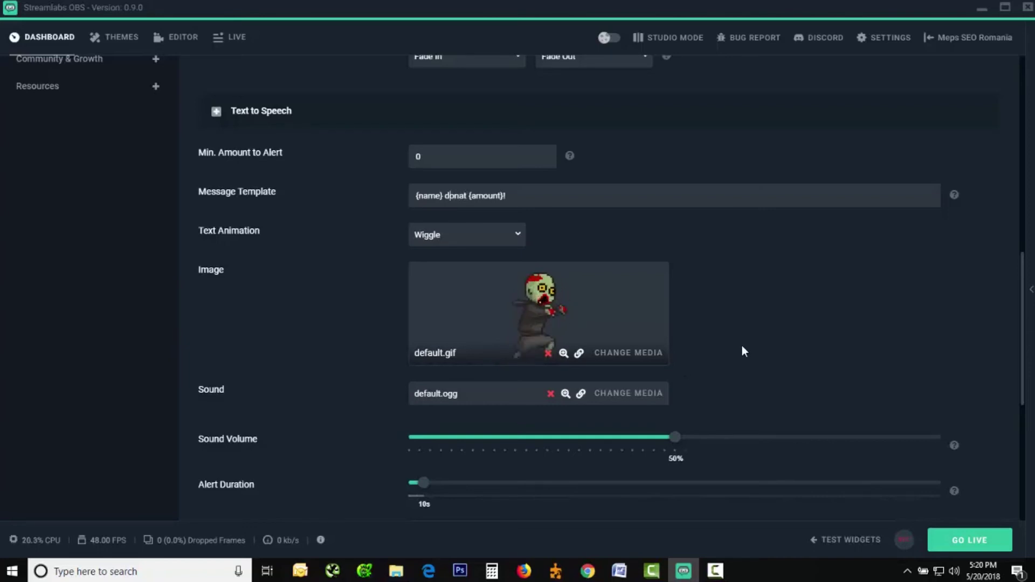
{"action": "key", "text": "ctrl+Left"}
{"action": "type", "text": "a"}
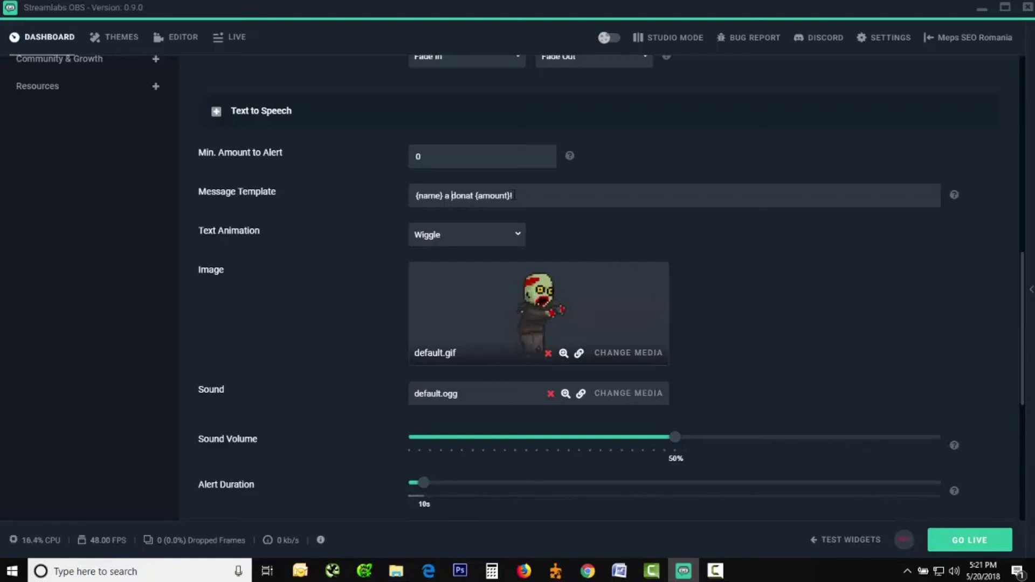
Expand the Donation GIFs and Donator Message Settings sections and review their options
{"action": "scroll", "coordinate": [685, 264], "scroll_direction": "down", "scroll_amount": 3}
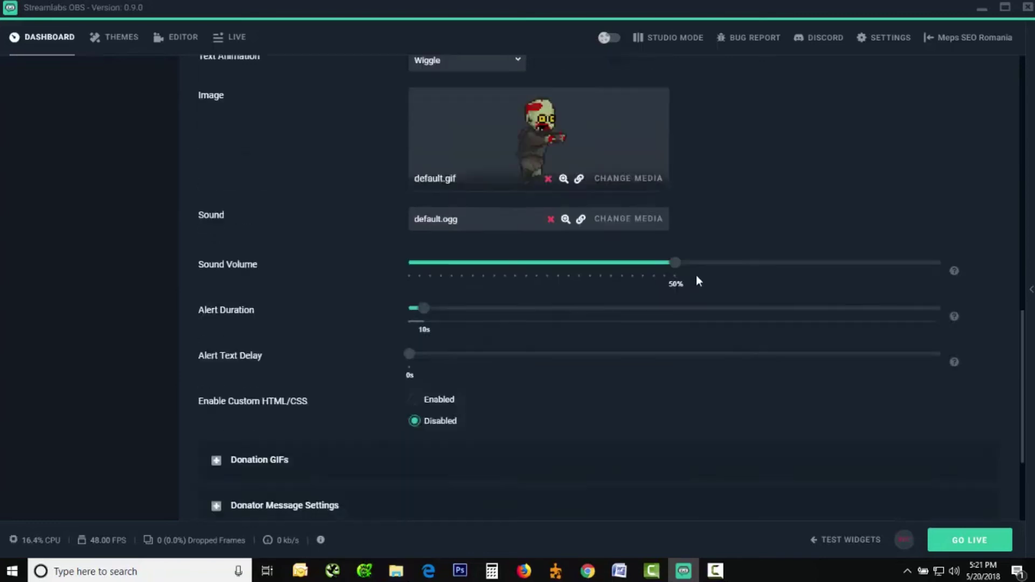
{"action": "scroll", "coordinate": [697, 281], "scroll_direction": "down", "scroll_amount": 3}
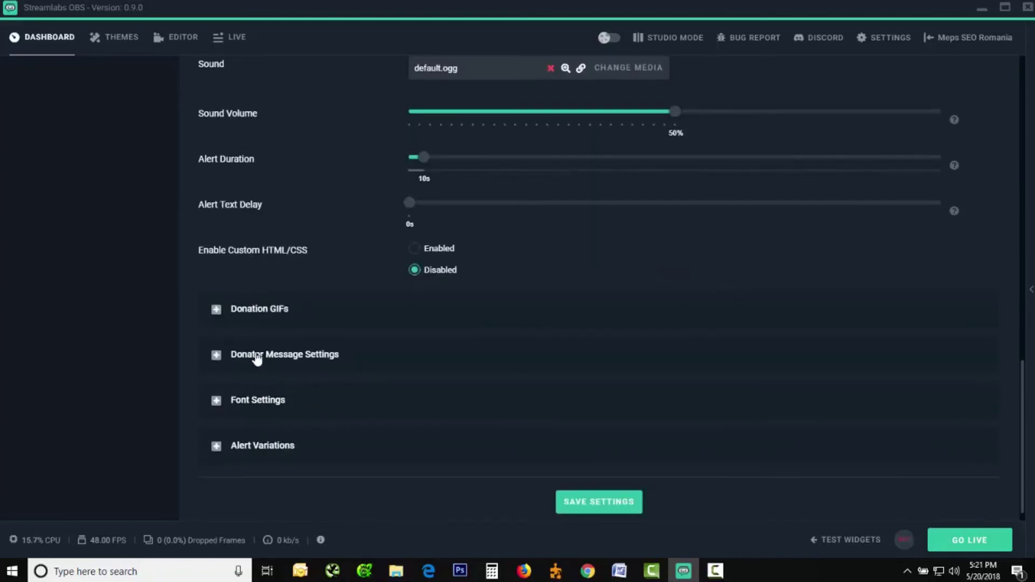
{"action": "left_click", "coordinate": [244, 309]}
{"action": "scroll", "coordinate": [322, 351], "scroll_direction": "down", "scroll_amount": 7}
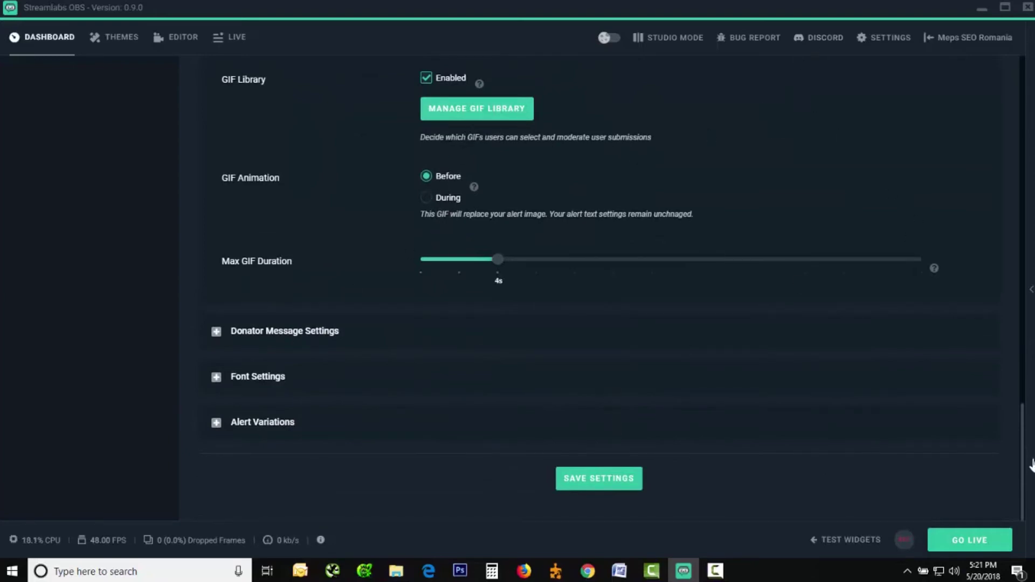
{"action": "left_click_drag", "start_coordinate": [1026, 456], "coordinate": [1013, 435]}
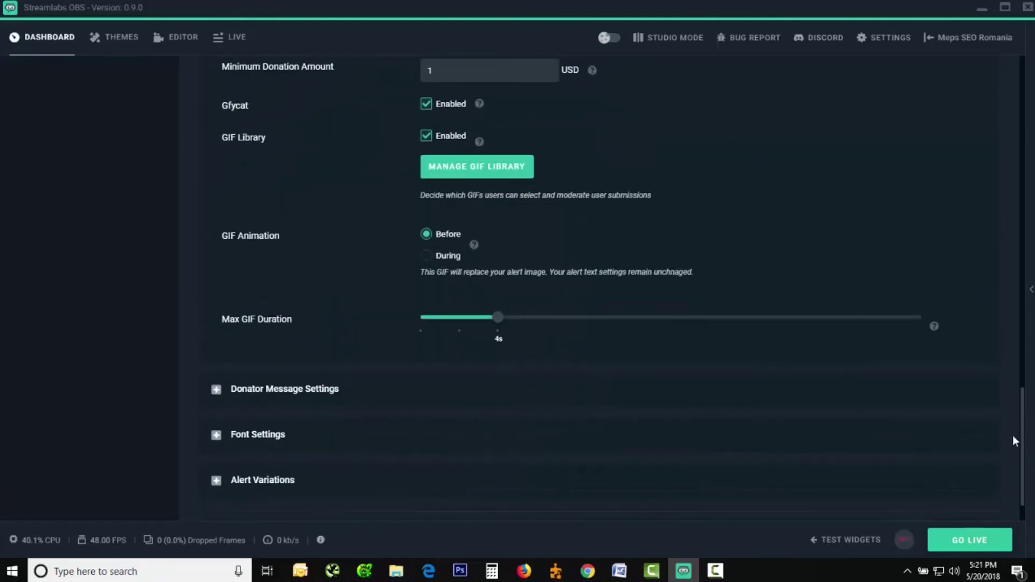
{"action": "left_click", "coordinate": [257, 395]}
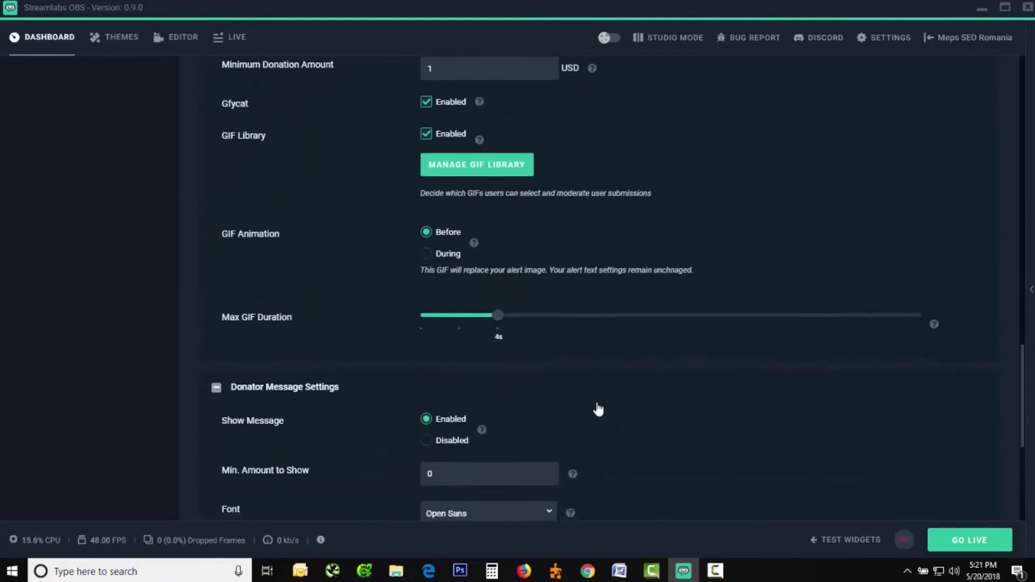
{"action": "scroll", "coordinate": [597, 410], "scroll_direction": "down", "scroll_amount": 5}
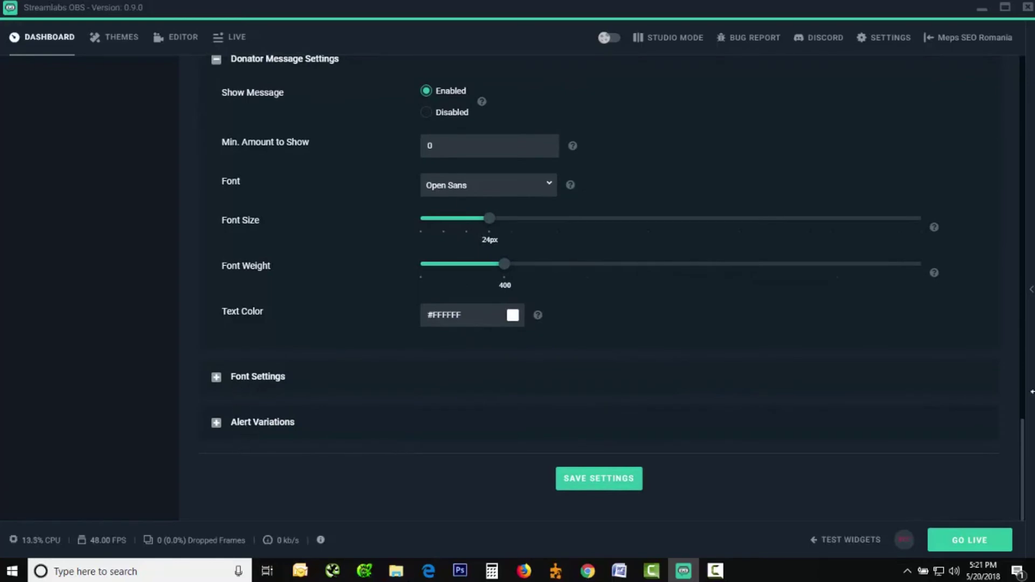
{"action": "left_click_drag", "start_coordinate": [1023, 472], "coordinate": [1021, 95]}
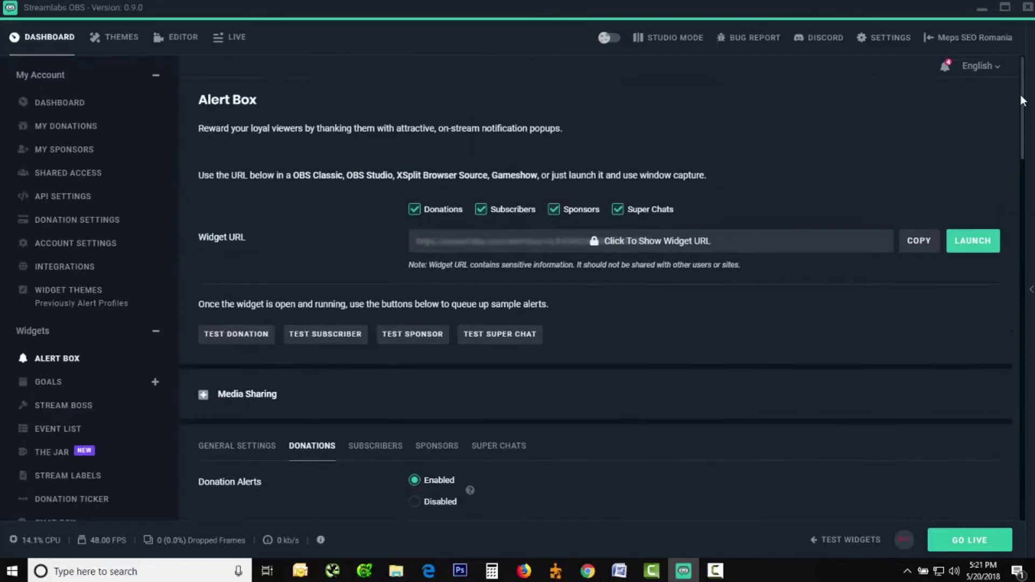
Open the Donation Goal widget page from the dashboard's goals and review its sample goal and management fields
{"action": "left_click", "coordinate": [57, 383]}
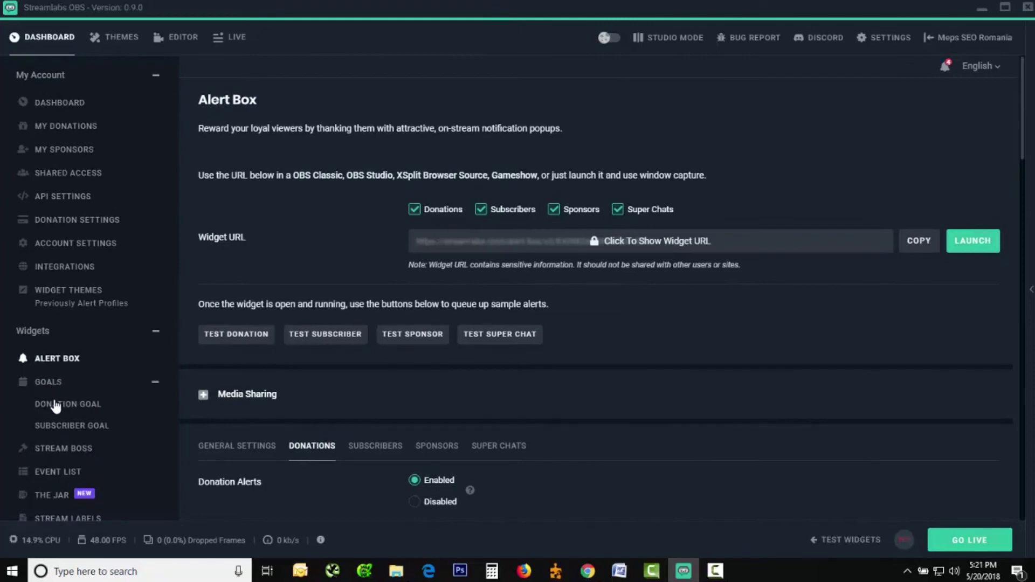
{"action": "left_click", "coordinate": [68, 408]}
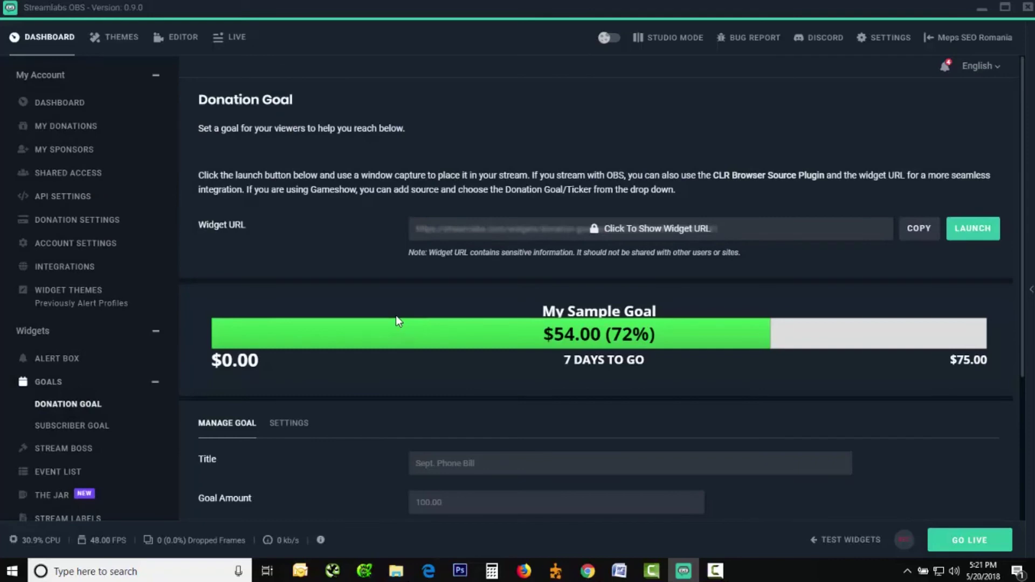
{"action": "scroll", "coordinate": [402, 319], "scroll_direction": "down", "scroll_amount": 2}
{"action": "scroll", "coordinate": [402, 319], "scroll_direction": "up", "scroll_amount": 1}
{"action": "scroll", "coordinate": [402, 320], "scroll_direction": "up", "scroll_amount": 1}
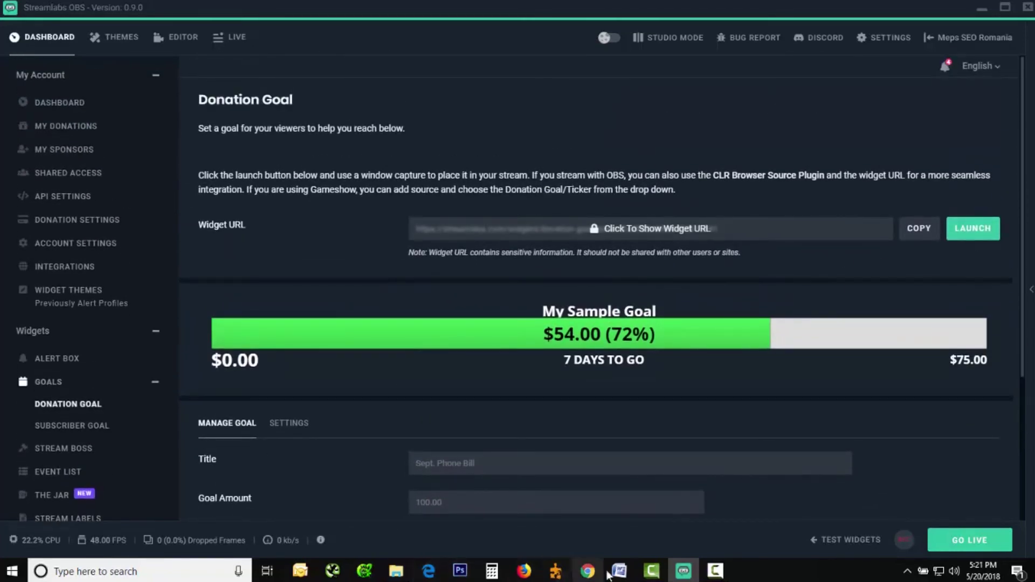
{"action": "mouse_move", "coordinate": [692, 577]}
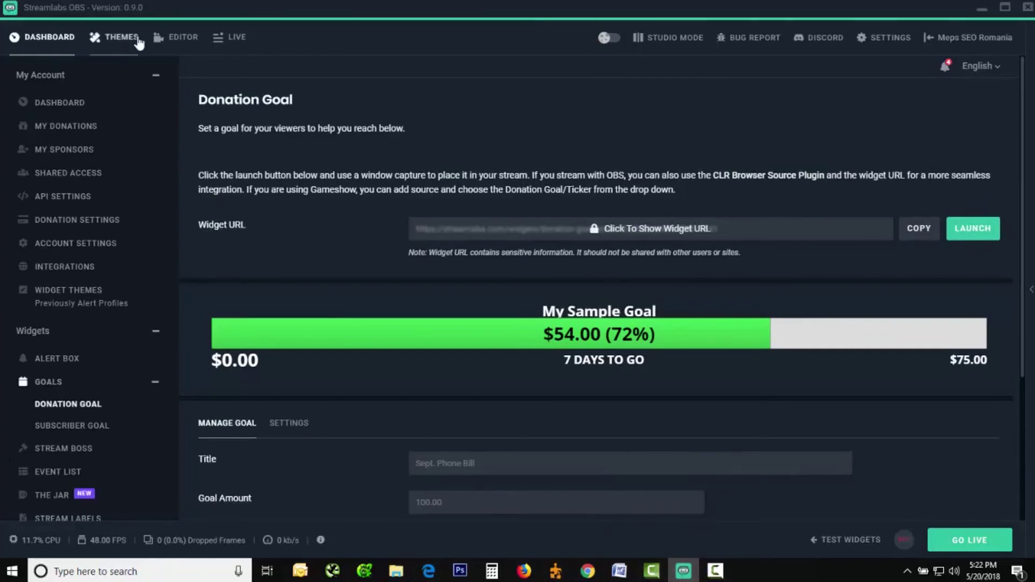
Return to the scene editor, review the standard and widget sources available to add, and close the source list without adding one
{"action": "left_click", "coordinate": [183, 39]}
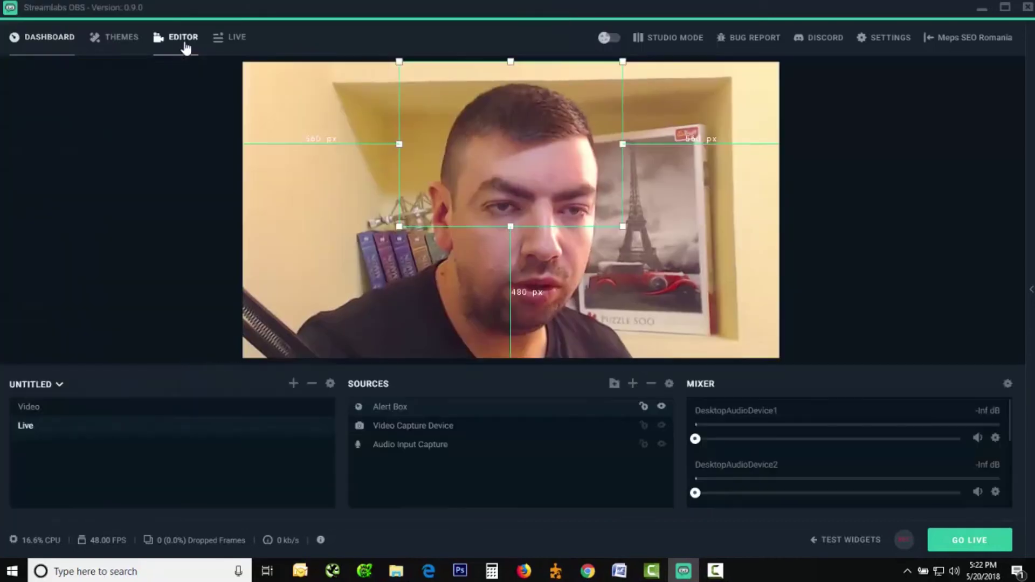
{"action": "left_click", "coordinate": [633, 386]}
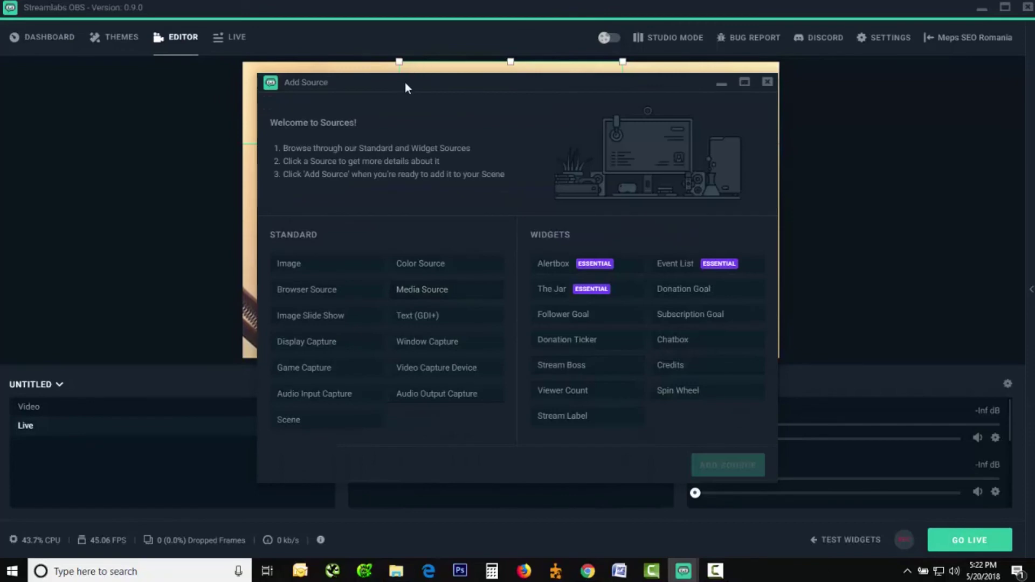
{"action": "left_click_drag", "start_coordinate": [406, 83], "coordinate": [381, 101]}
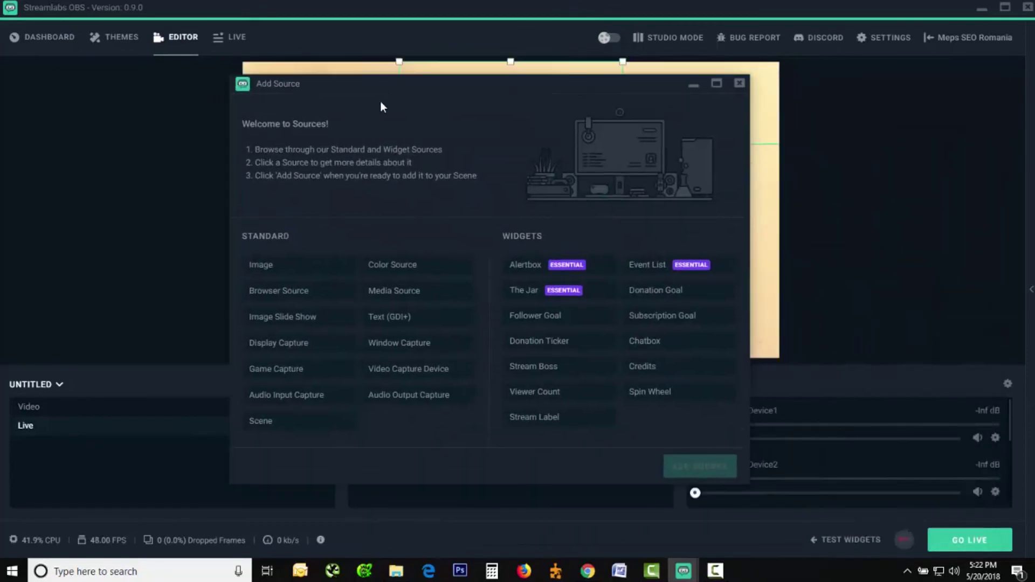
{"action": "left_click", "coordinate": [740, 84]}
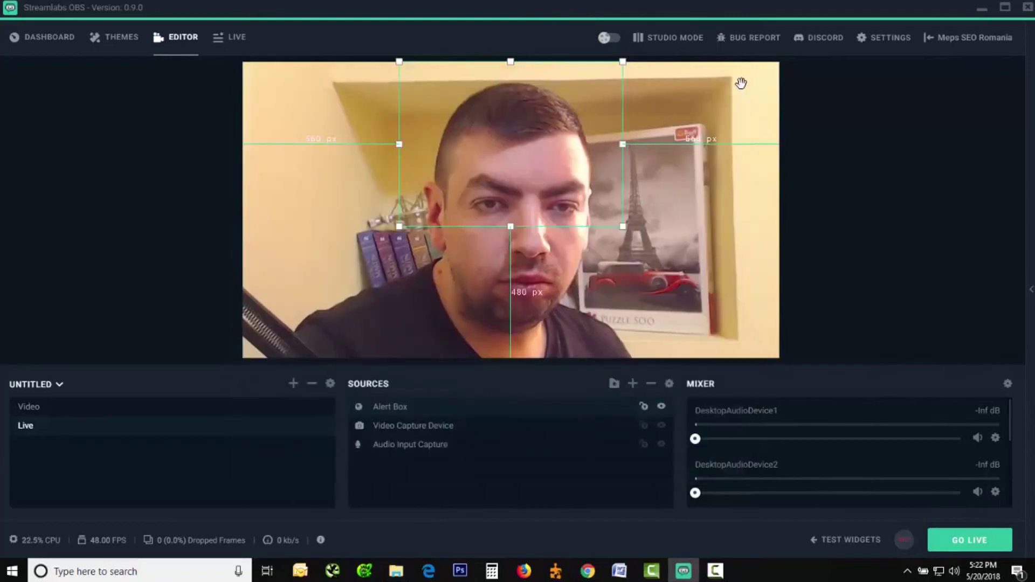
Review the Video Capture Device source's properties, including device, resolution and FPS, and close them without changes
{"action": "left_click", "coordinate": [418, 429]}
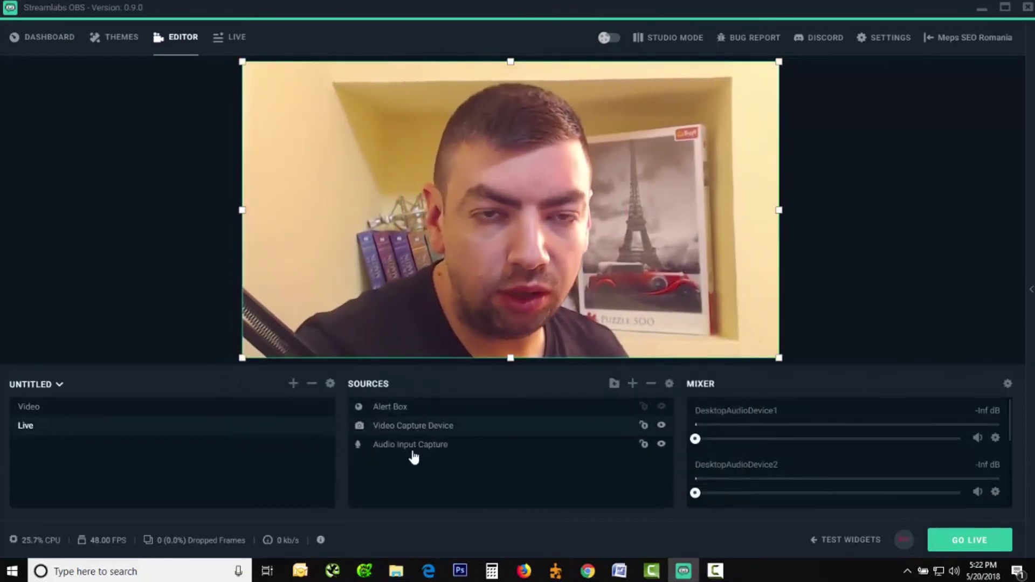
{"action": "right_click", "coordinate": [422, 428]}
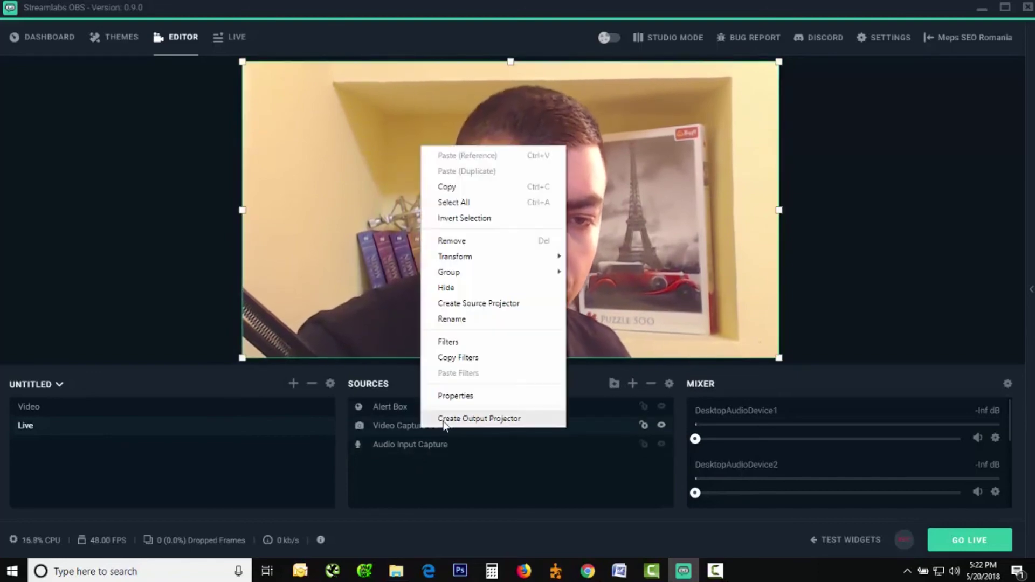
{"action": "left_click", "coordinate": [456, 396]}
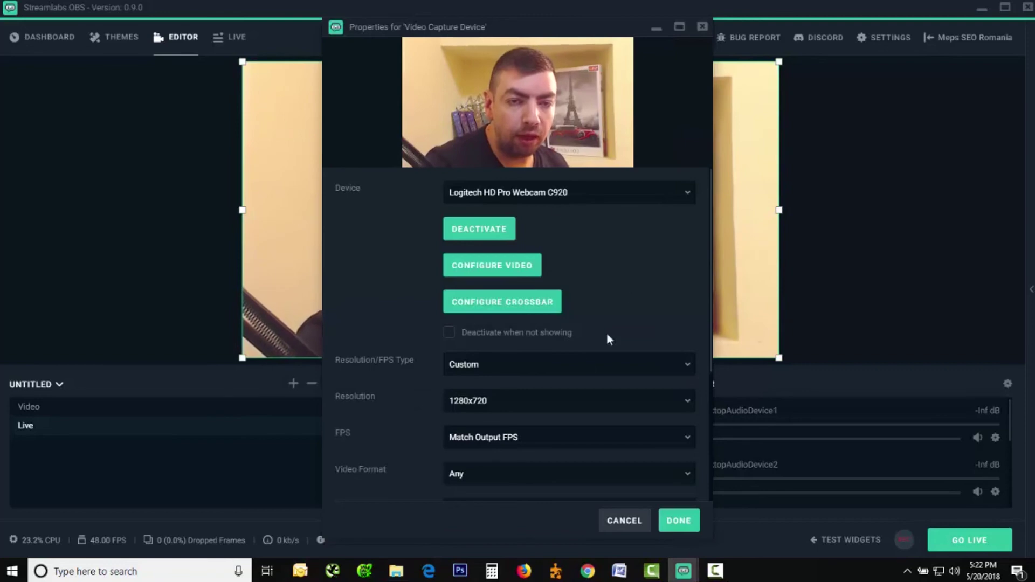
{"action": "left_click", "coordinate": [702, 27]}
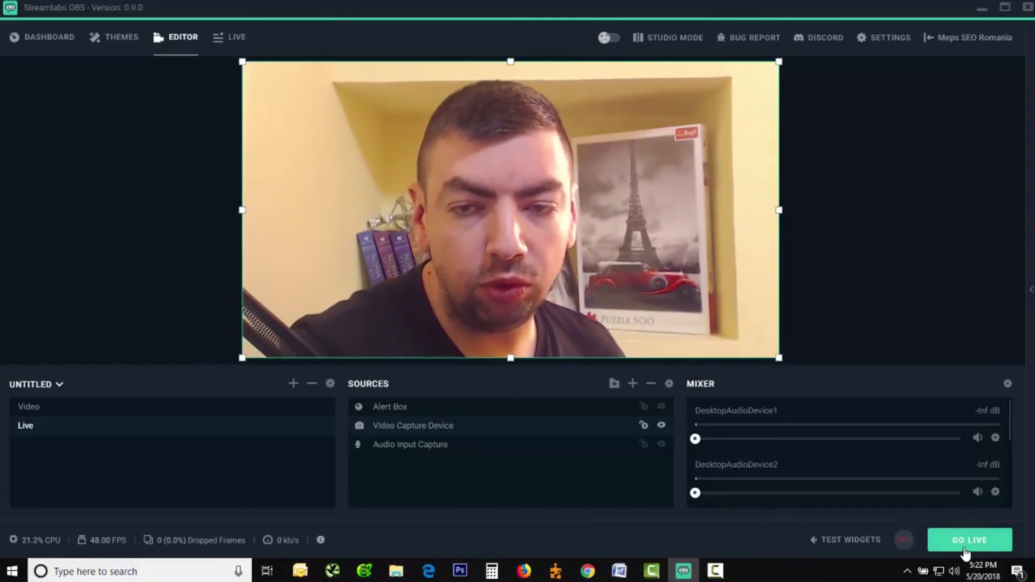
Switch to the YouTube live dashboard in Chrome and examine the stream preview, basic information and chat
{"action": "left_click", "coordinate": [588, 571]}
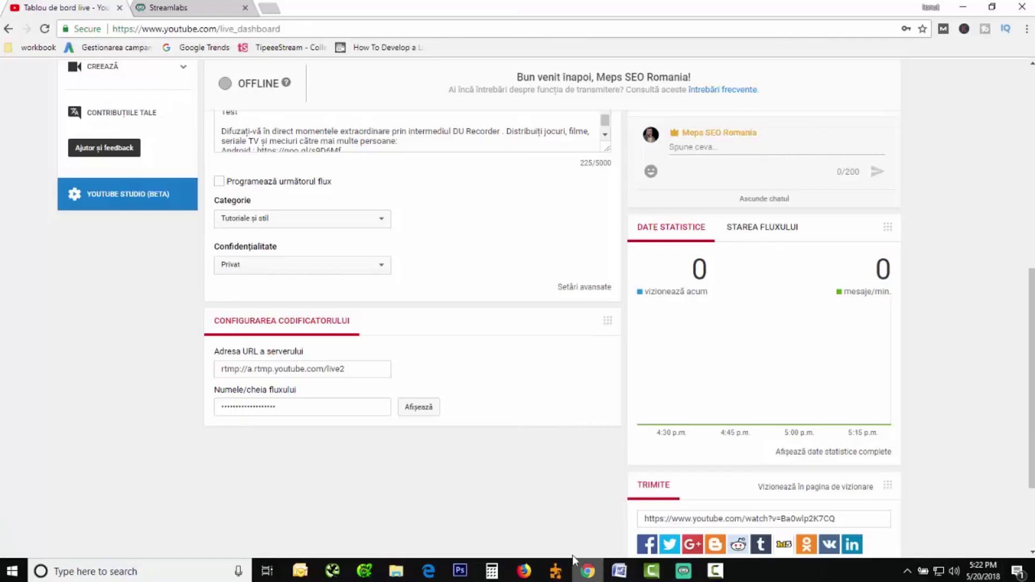
{"action": "scroll", "coordinate": [350, 348], "scroll_direction": "up", "scroll_amount": 1}
{"action": "scroll", "coordinate": [349, 348], "scroll_direction": "up", "scroll_amount": 8}
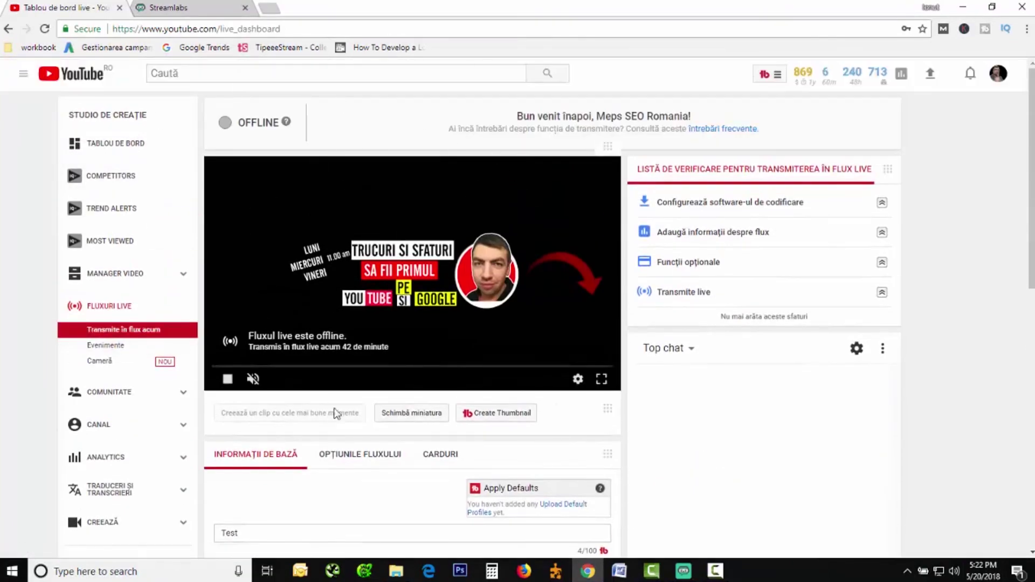
{"action": "mouse_move", "coordinate": [253, 270]}
{"action": "scroll", "coordinate": [1030, 262], "scroll_direction": "down", "scroll_amount": 3}
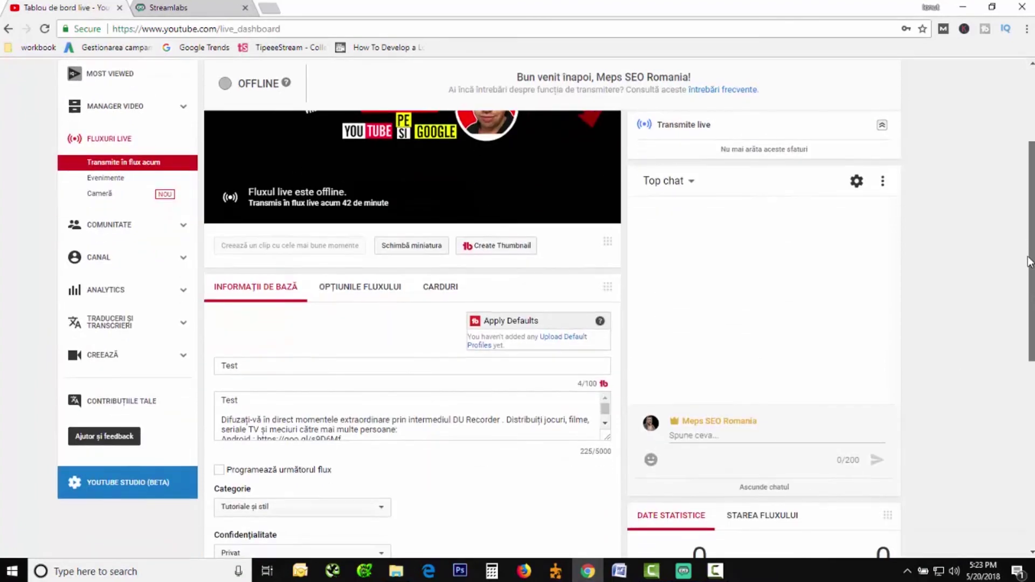
{"action": "mouse_move", "coordinate": [727, 576]}
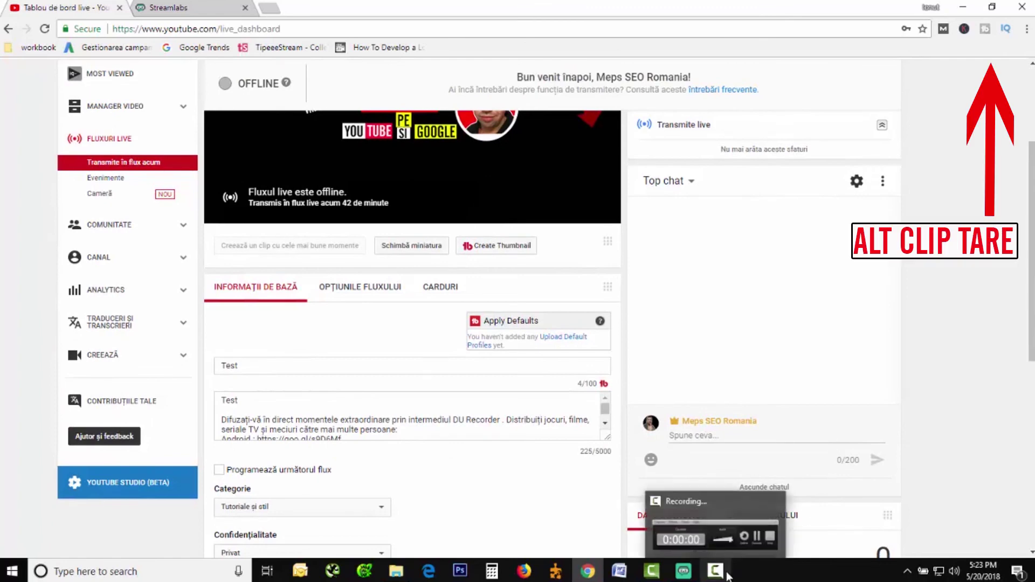